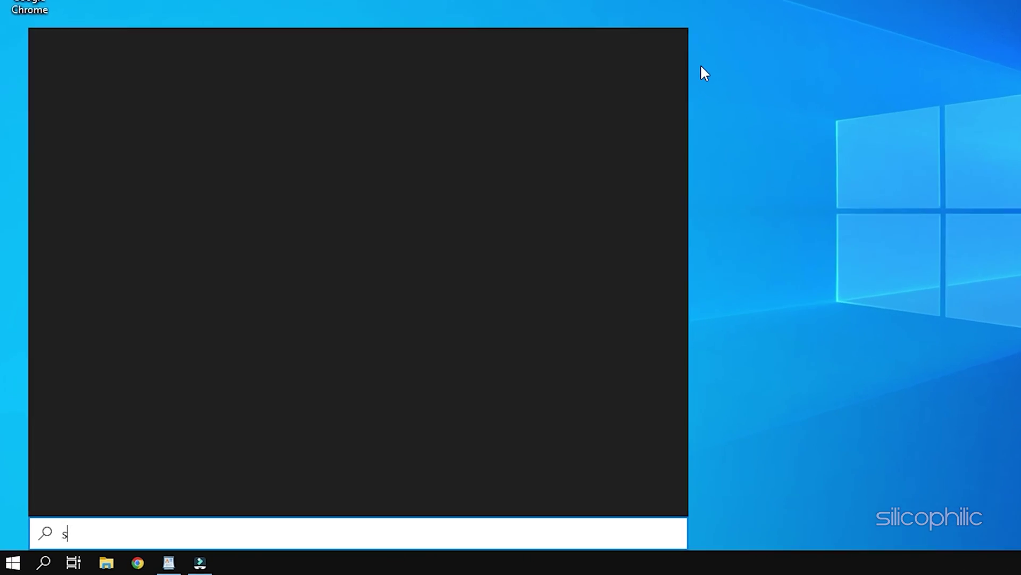
# - Search for 'settings' in the taskbar and launch the Settings app
pyautogui.write('t')
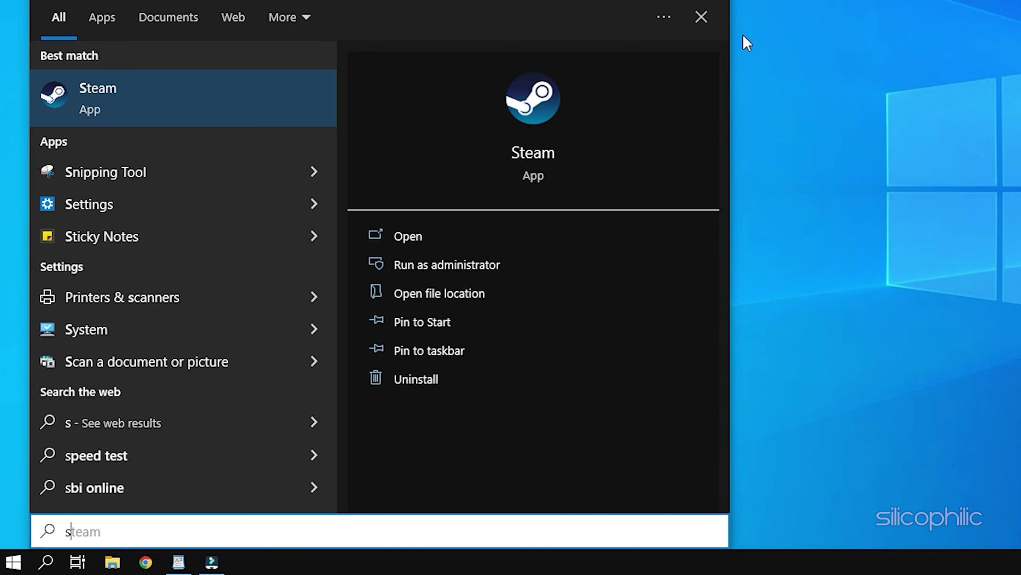
pyautogui.write('ettings')
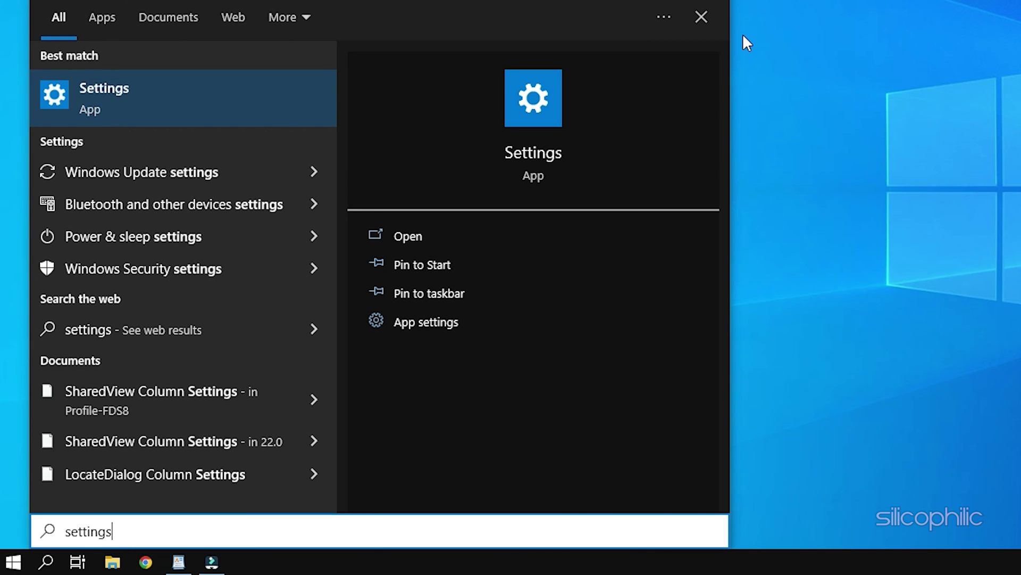
pyautogui.press('Return')
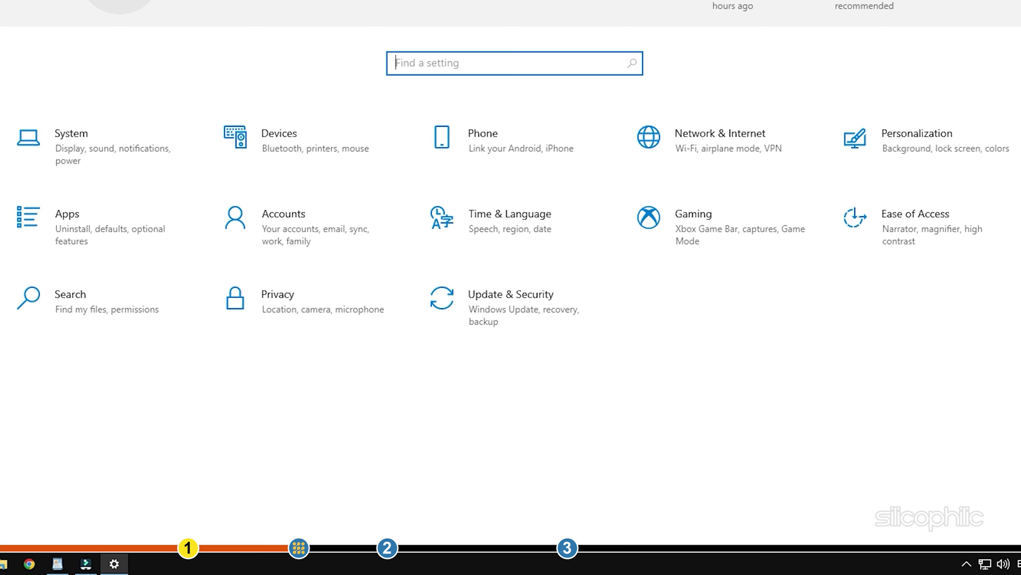
# - Switch the default app mode to Dark under Personalization > Colors
pyautogui.click(968, 138)
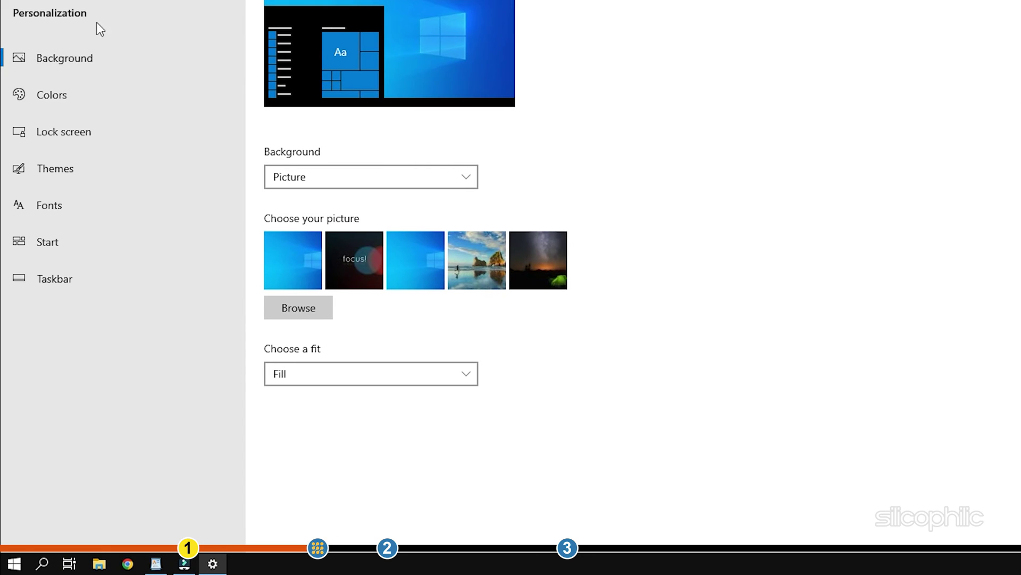
pyautogui.click(104, 98)
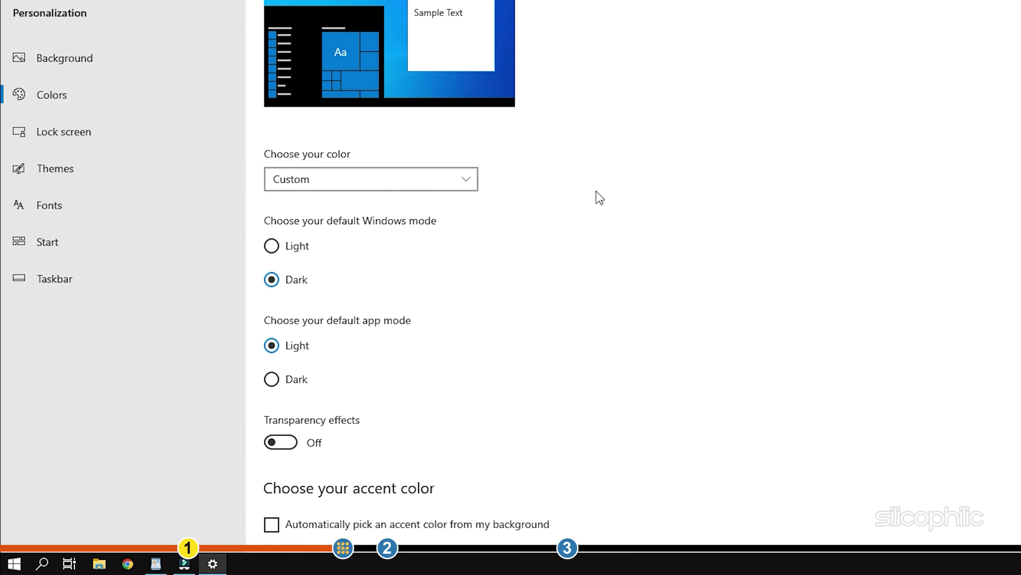
pyautogui.scroll(-3, 479, 202)
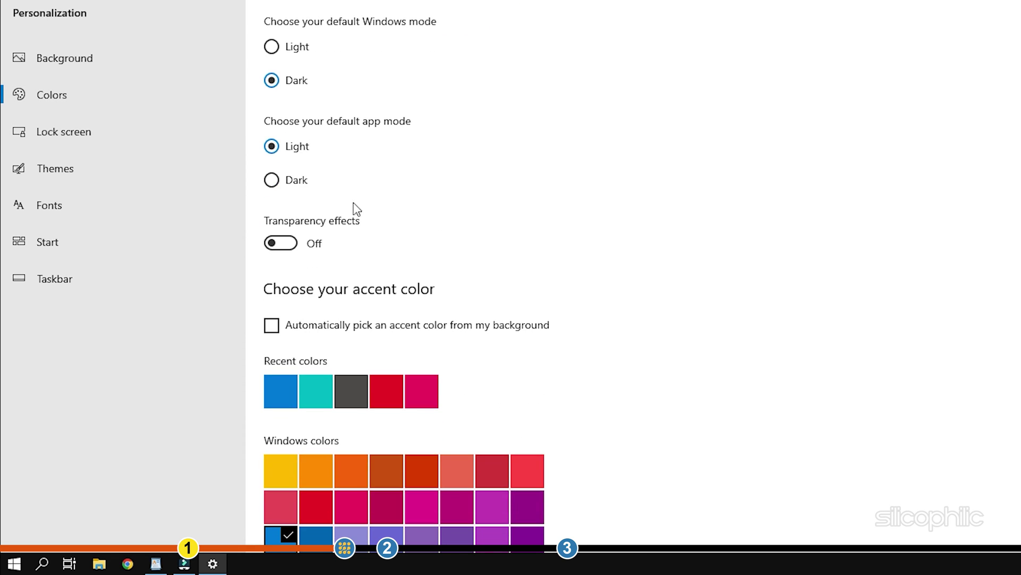
pyautogui.click(272, 181)
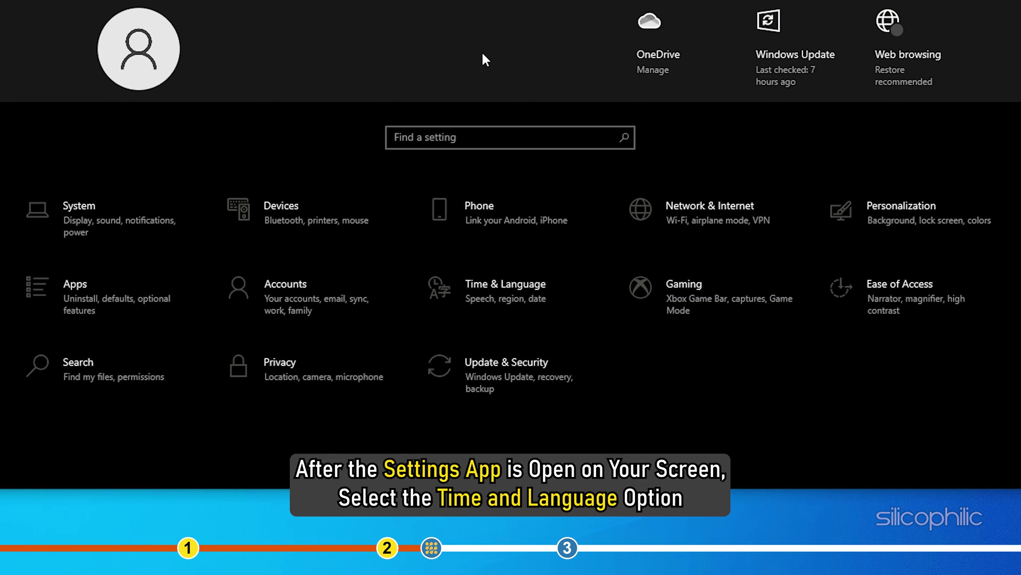
# - Set the country or region to Yemen under Time & Language > Region
pyautogui.click(545, 305)
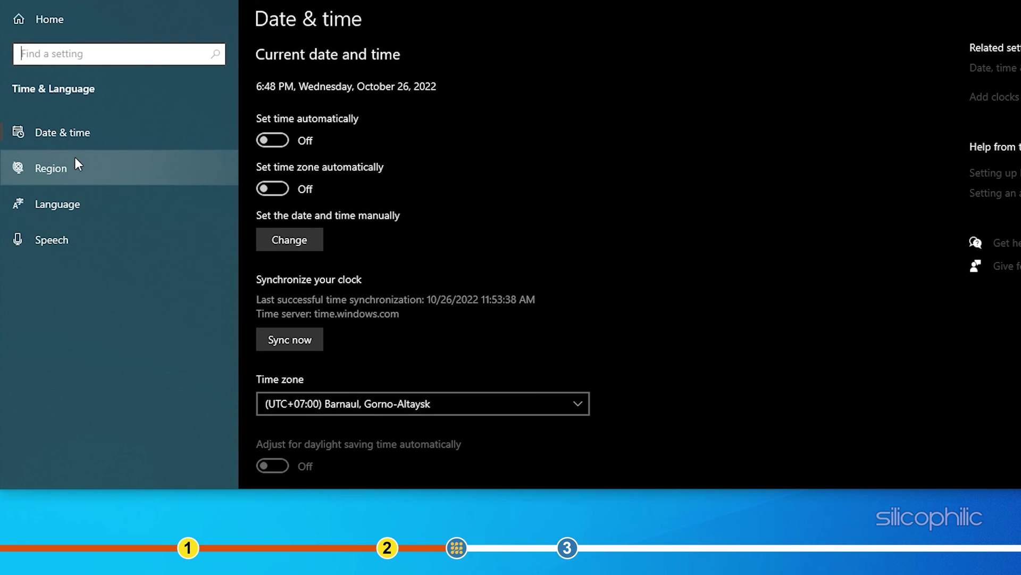
pyautogui.click(75, 158)
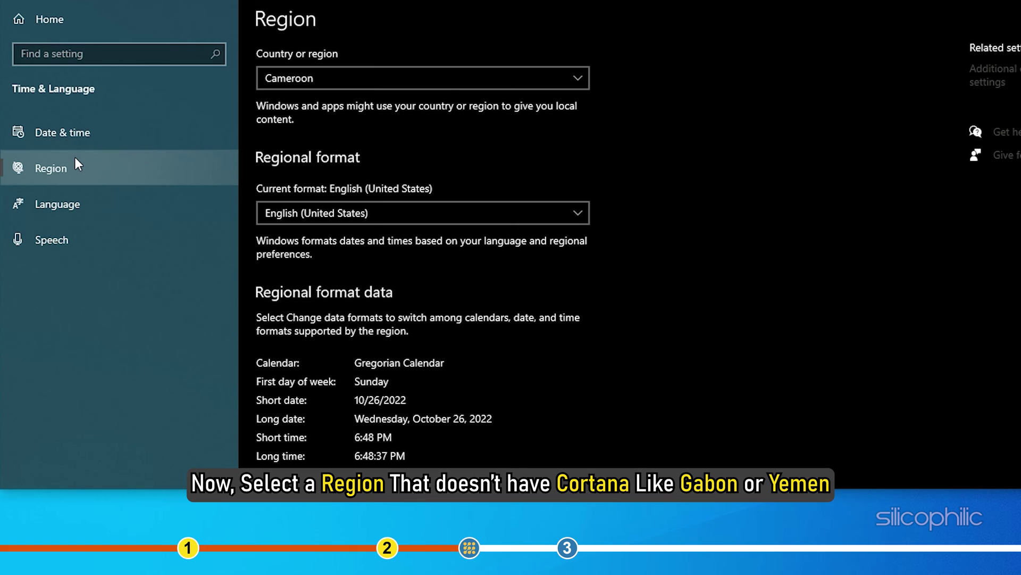
pyautogui.click(318, 79)
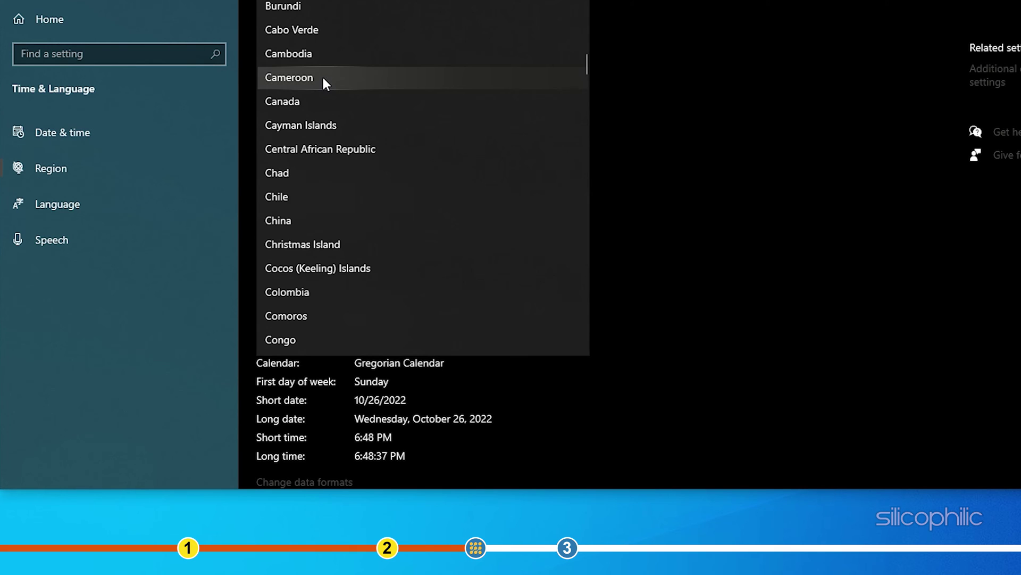
pyautogui.scroll(-20, 323, 76)
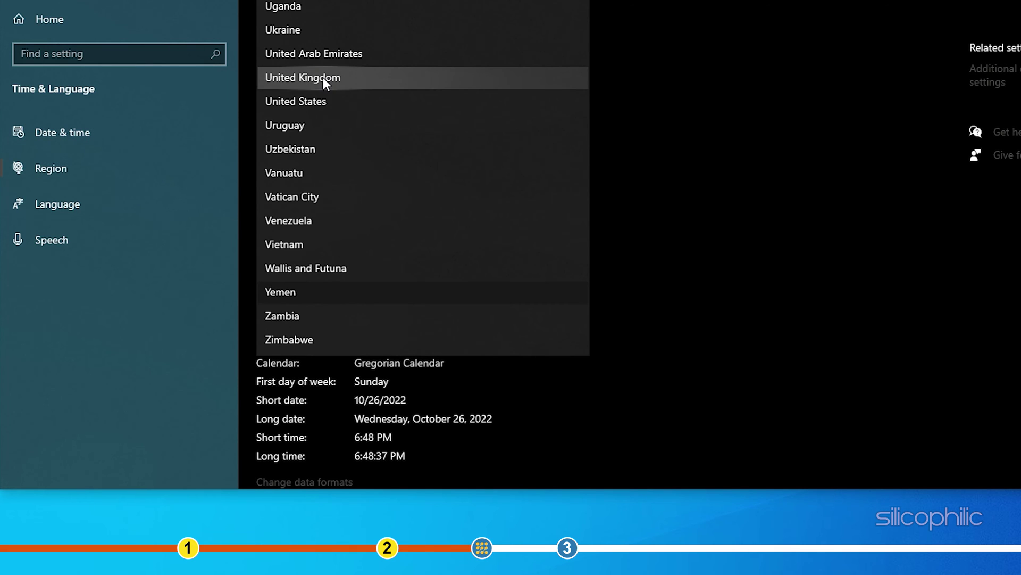
pyautogui.click(307, 294)
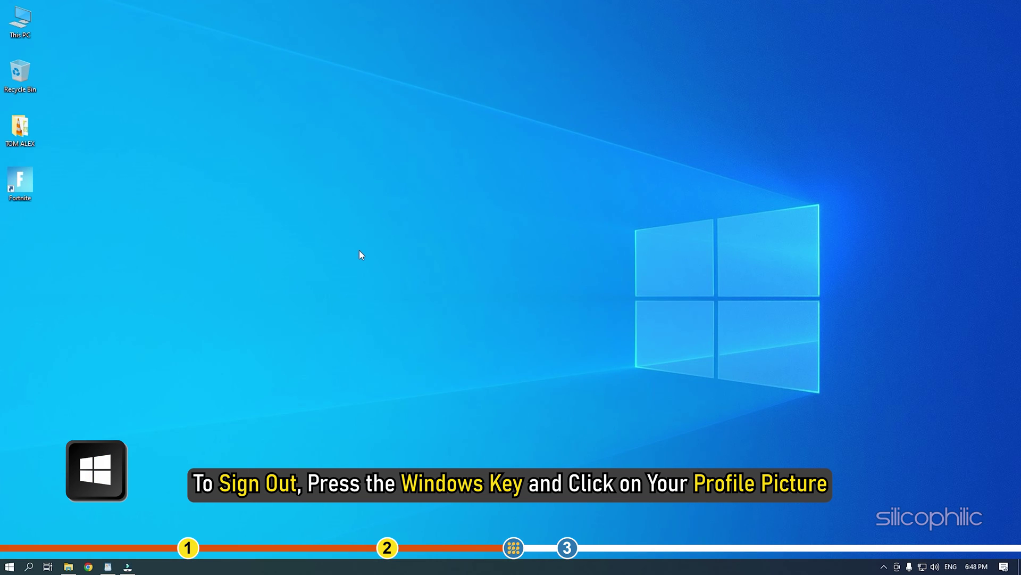
# - Sign out of the current account via the Start menu's profile picture
pyautogui.press('super')
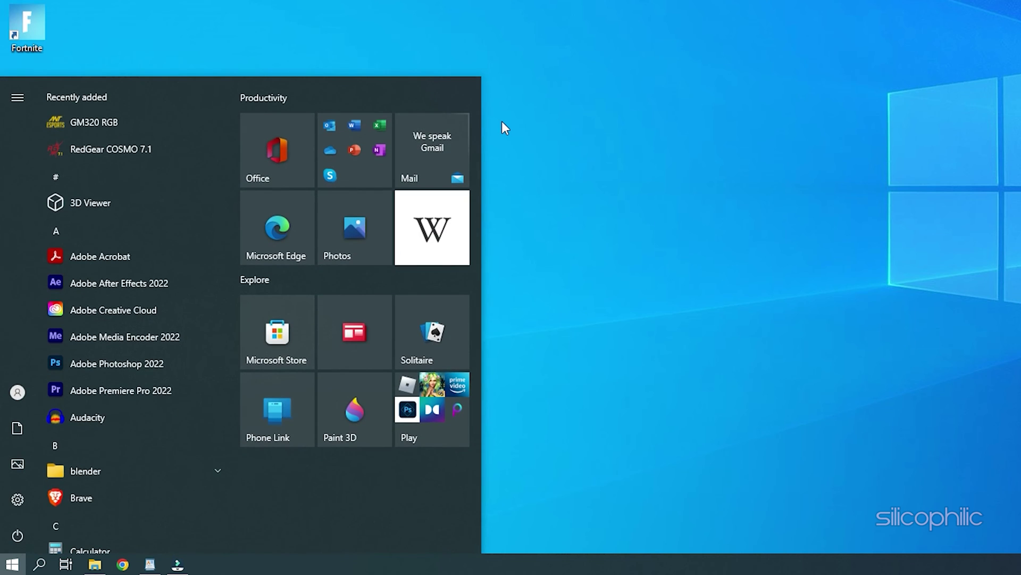
pyautogui.click(16, 393)
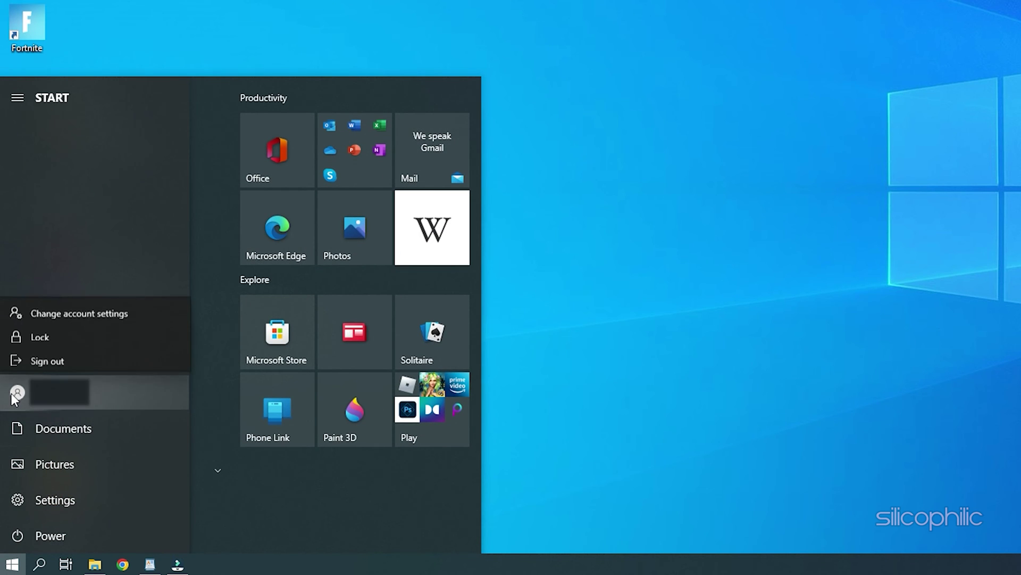
pyautogui.click(69, 356)
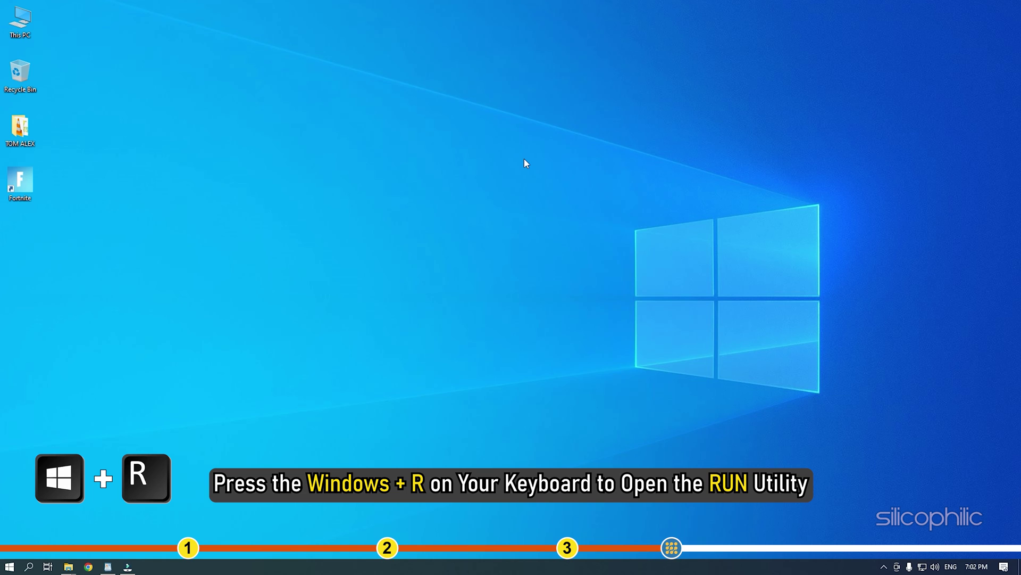
# - Run regedit from the Run dialog and approve the User Account Control prompt
pyautogui.press('super+r')
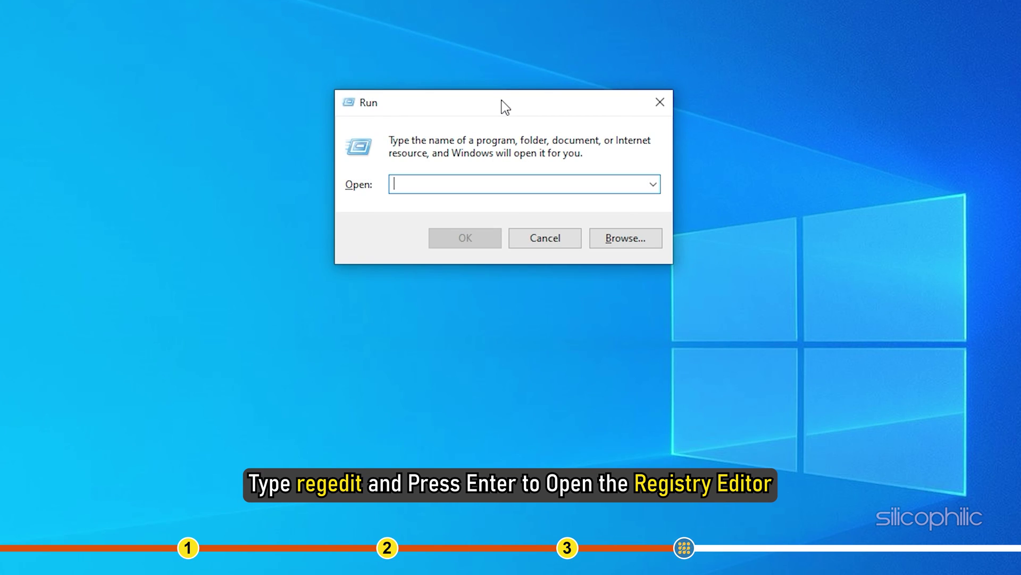
pyautogui.write('reg')
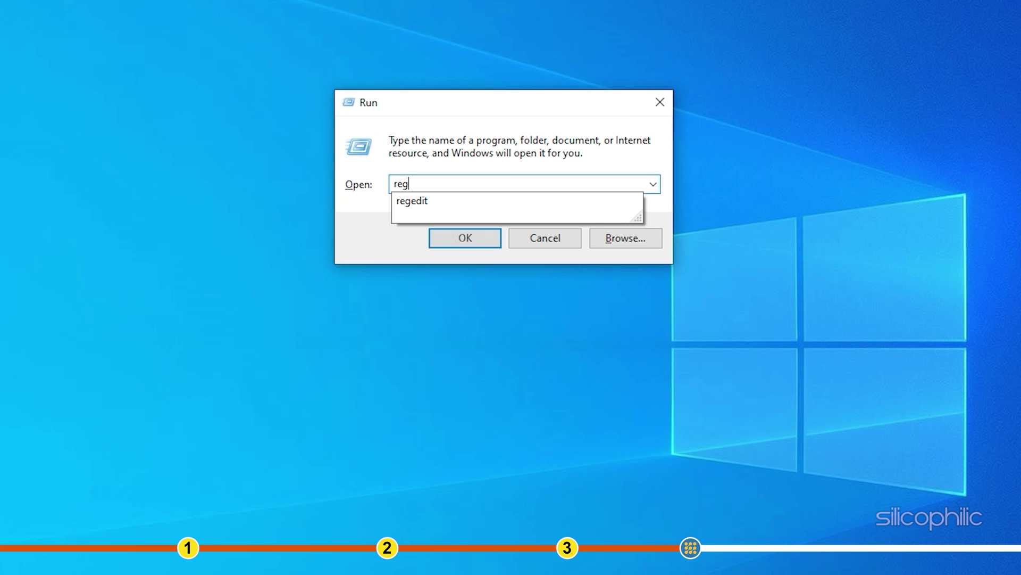
pyautogui.write('edit')
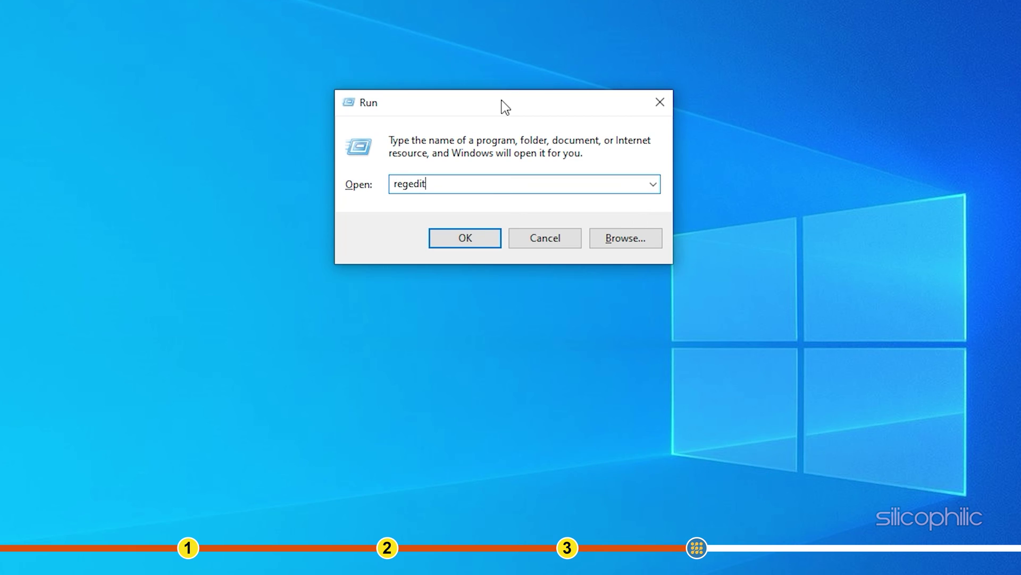
pyautogui.press('Return')
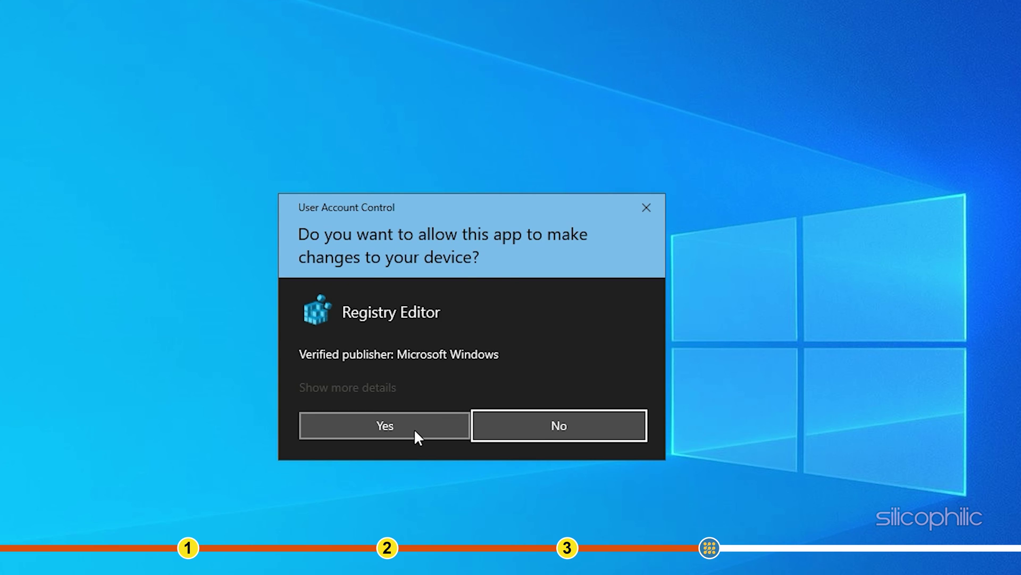
pyautogui.click(414, 429)
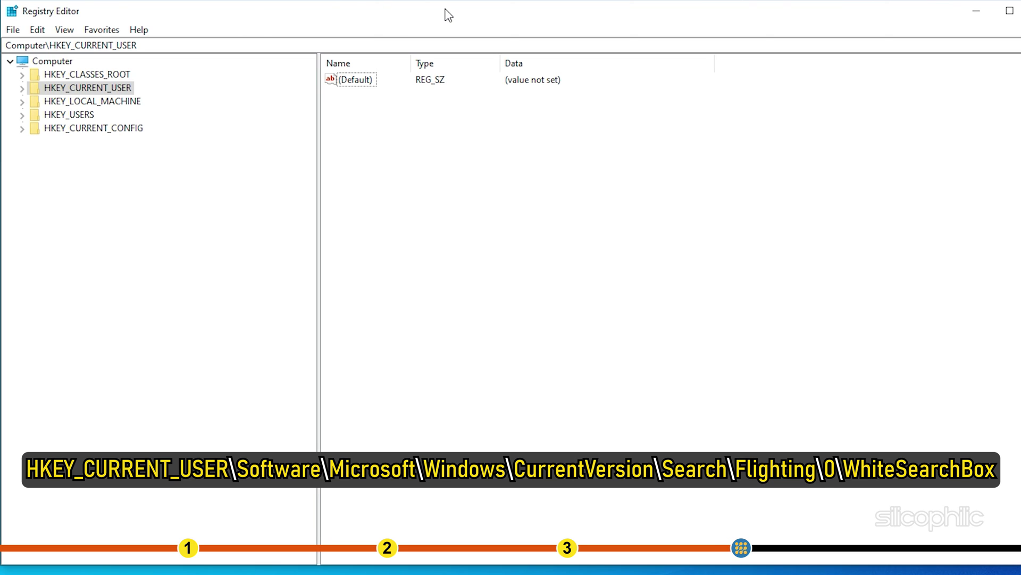
# - Expand HKEY_CURRENT_USER through SOFTWARE and Microsoft down to the Windows key
pyautogui.click(22, 88)
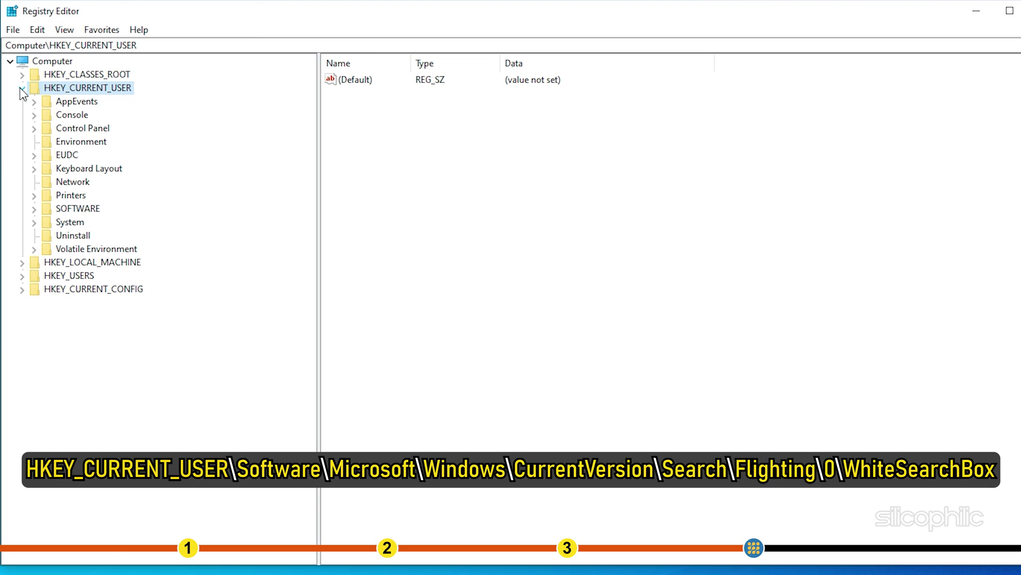
pyautogui.click(34, 209)
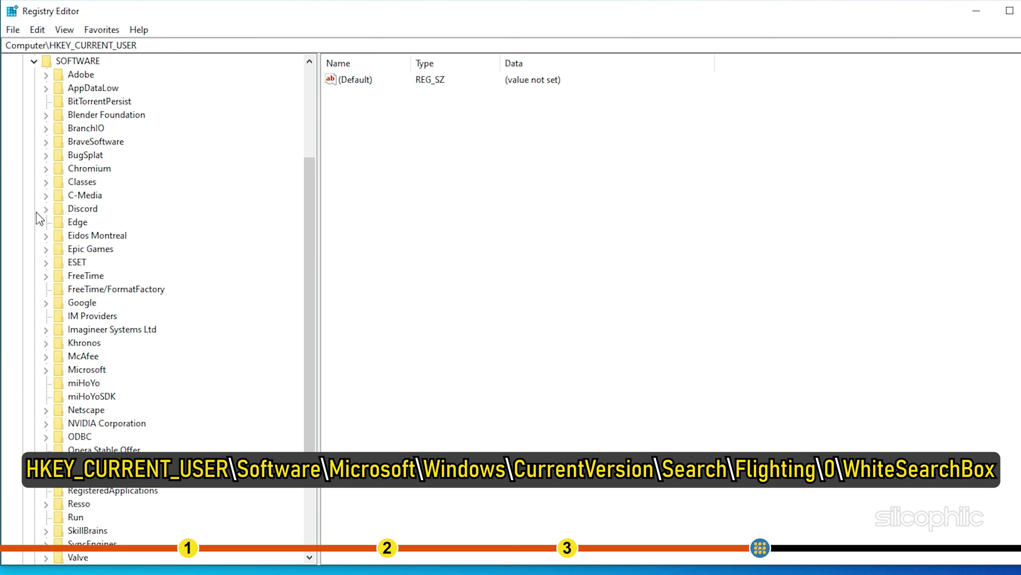
pyautogui.scroll(-4, 39, 218)
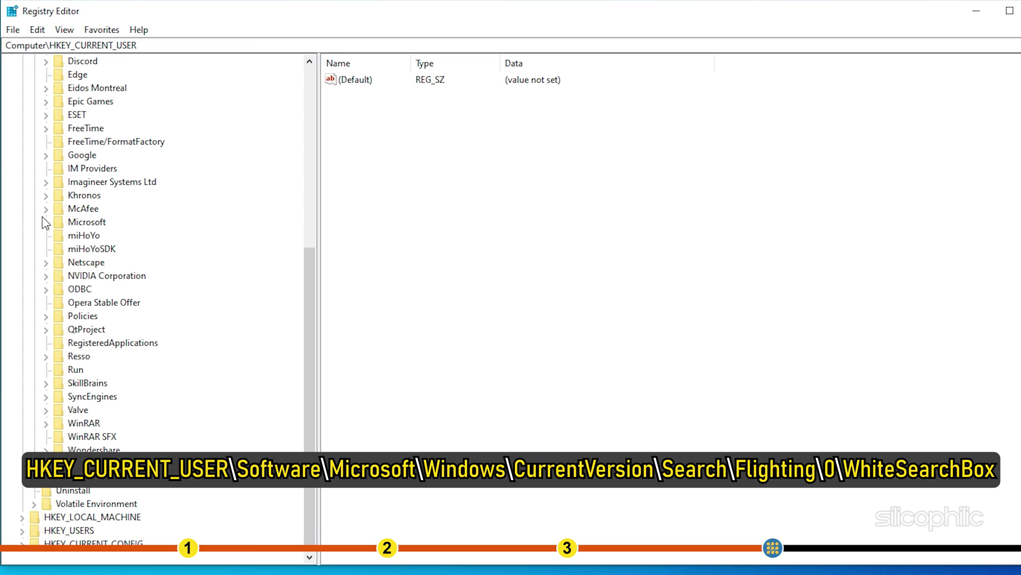
pyautogui.click(45, 222)
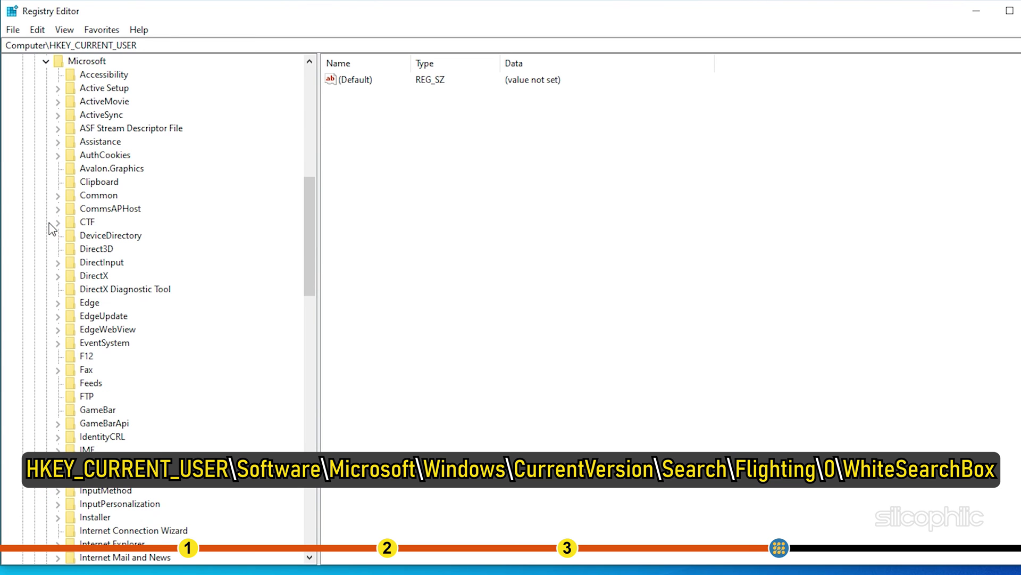
pyautogui.scroll(-9, 51, 229)
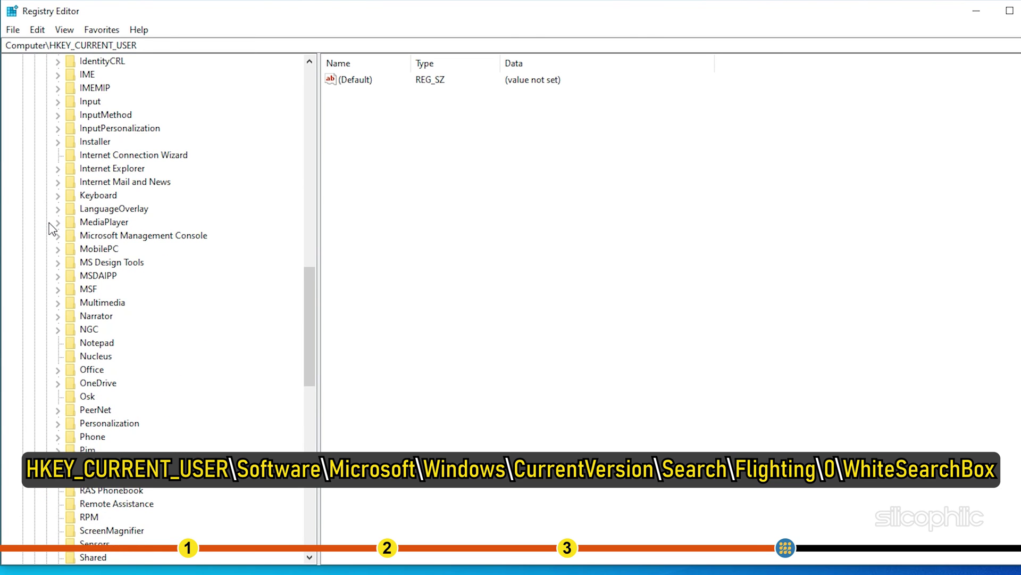
pyautogui.scroll(-16, 52, 229)
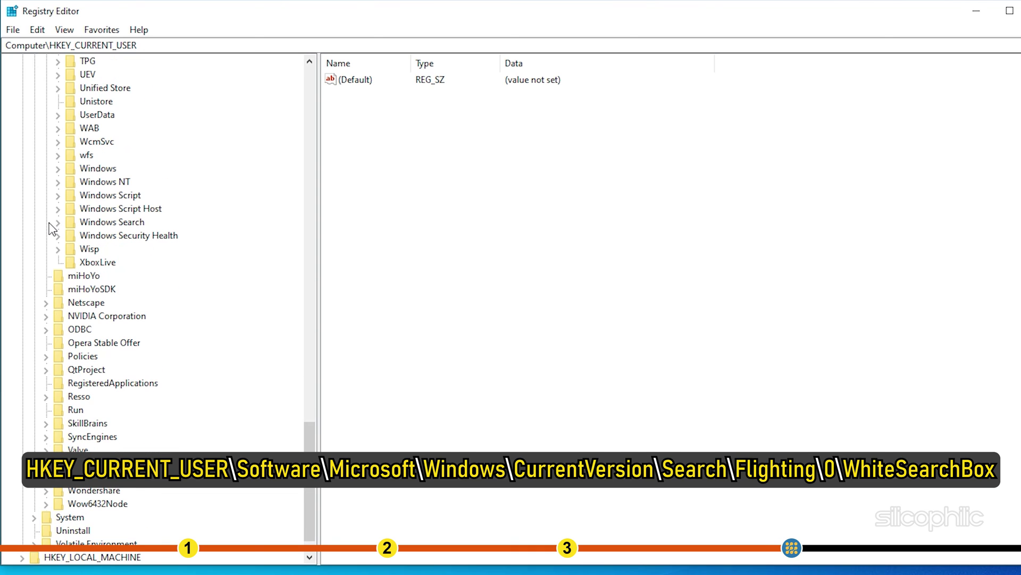
pyautogui.click(58, 168)
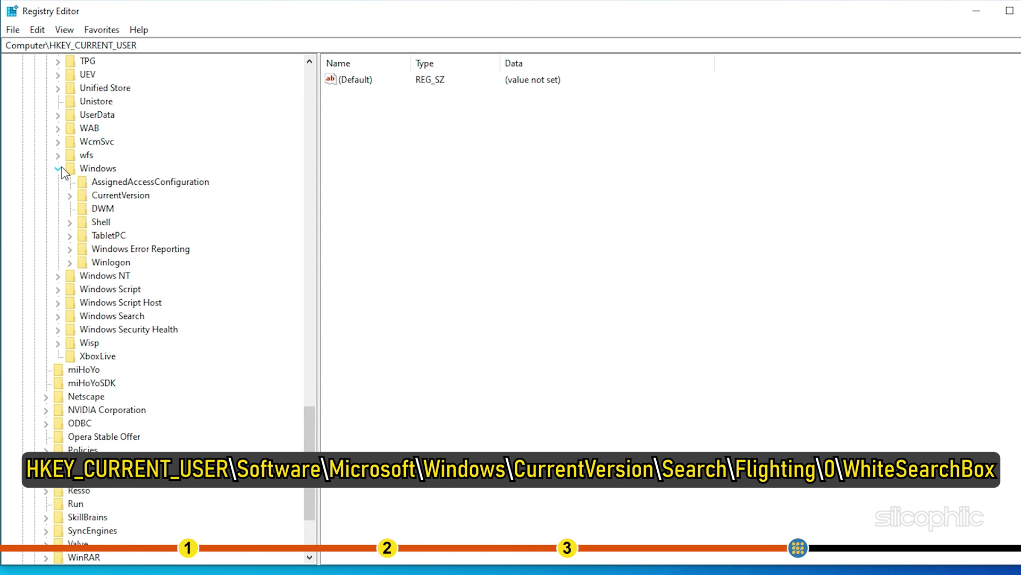
# - Expand CurrentVersion, Search, Flighting and 0 to reveal the WhiteSearchBox key
pyautogui.click(70, 196)
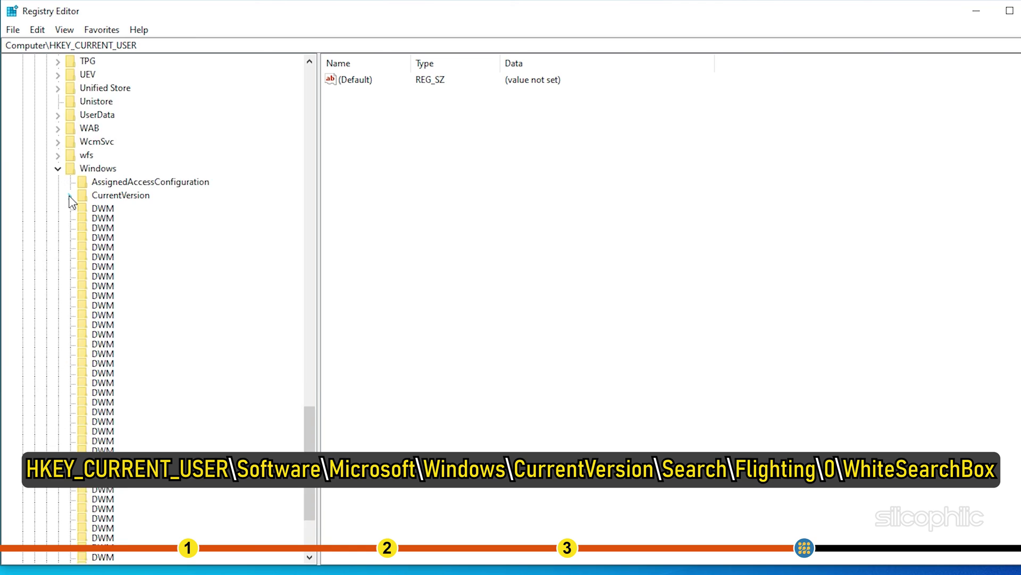
pyautogui.scroll(-4, 73, 202)
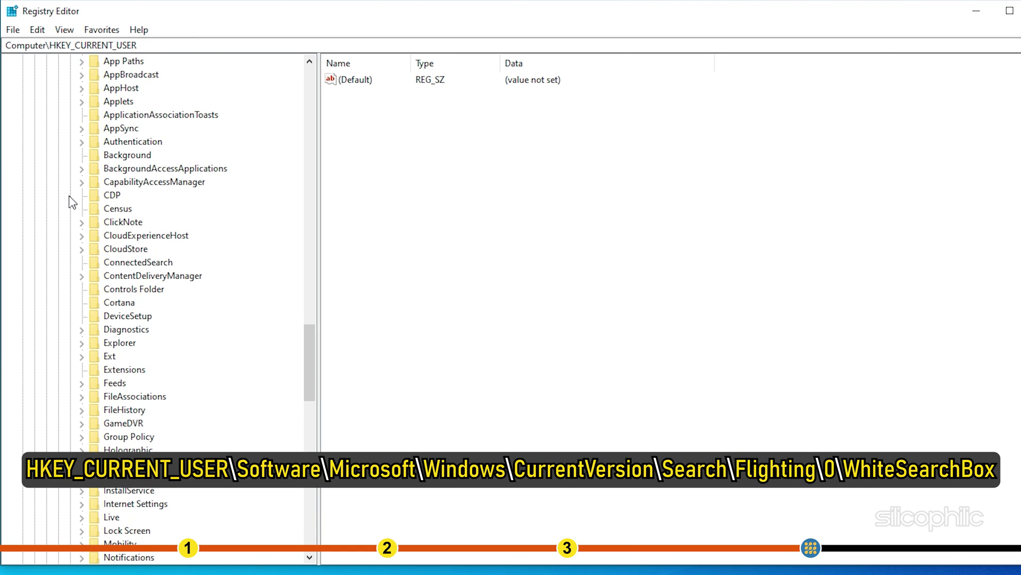
pyautogui.scroll(-9, 73, 204)
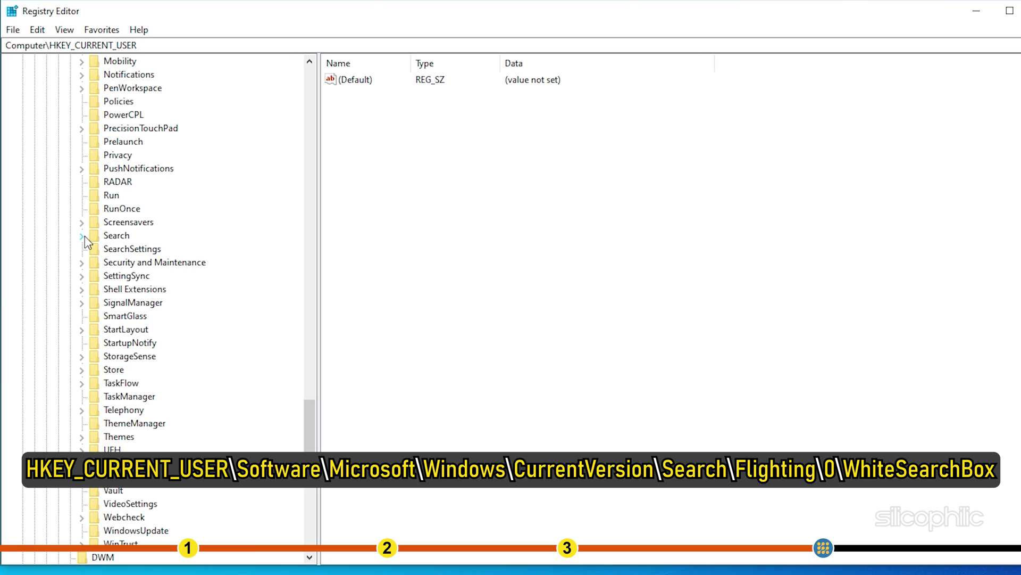
pyautogui.click(82, 236)
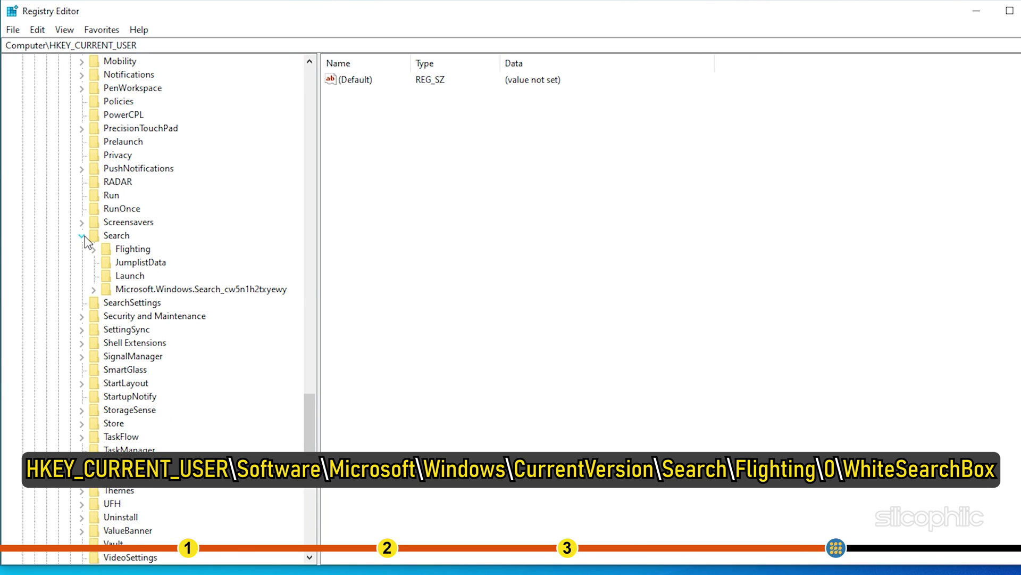
pyautogui.click(93, 249)
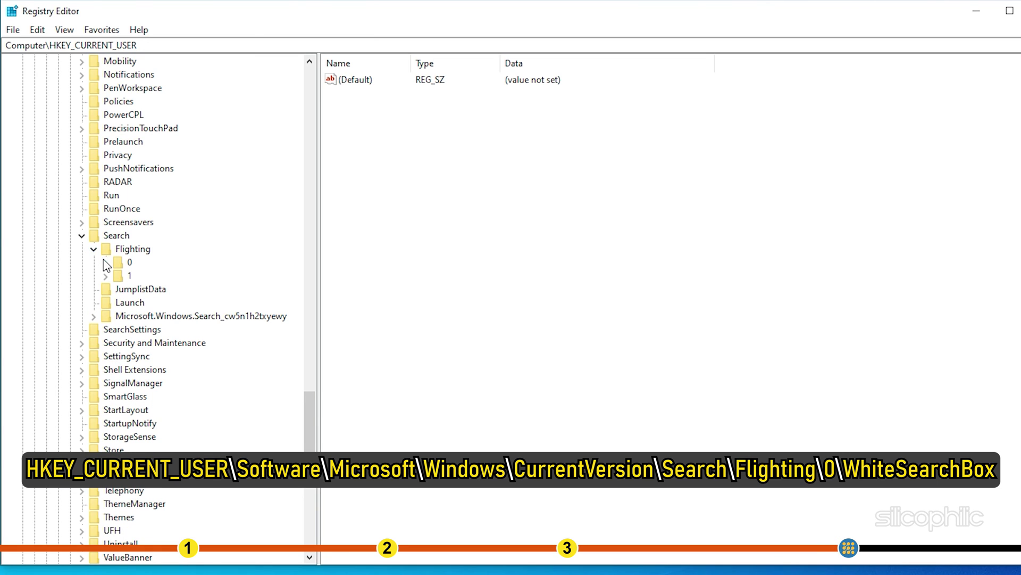
pyautogui.click(106, 263)
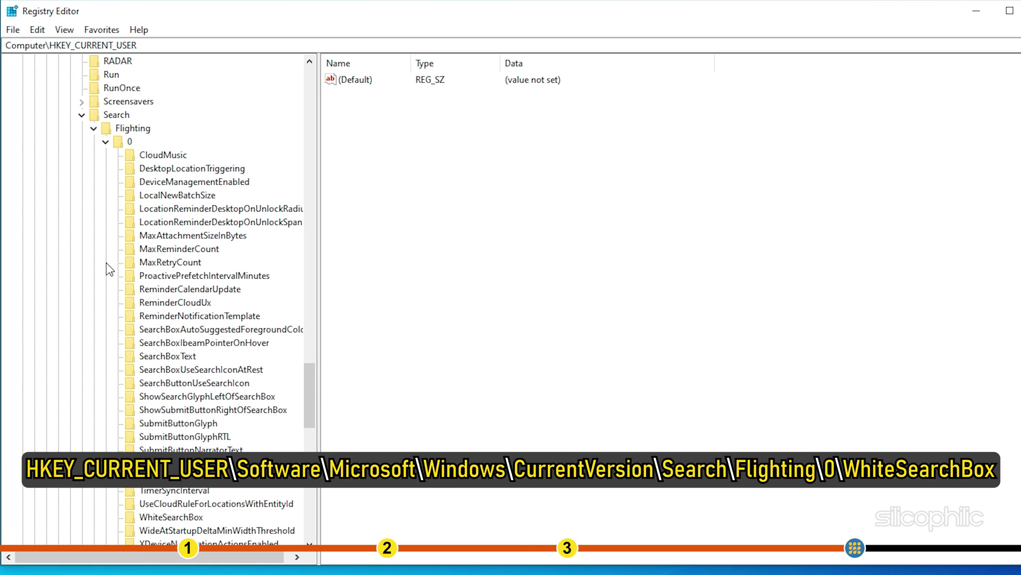
pyautogui.scroll(-4, 161, 269)
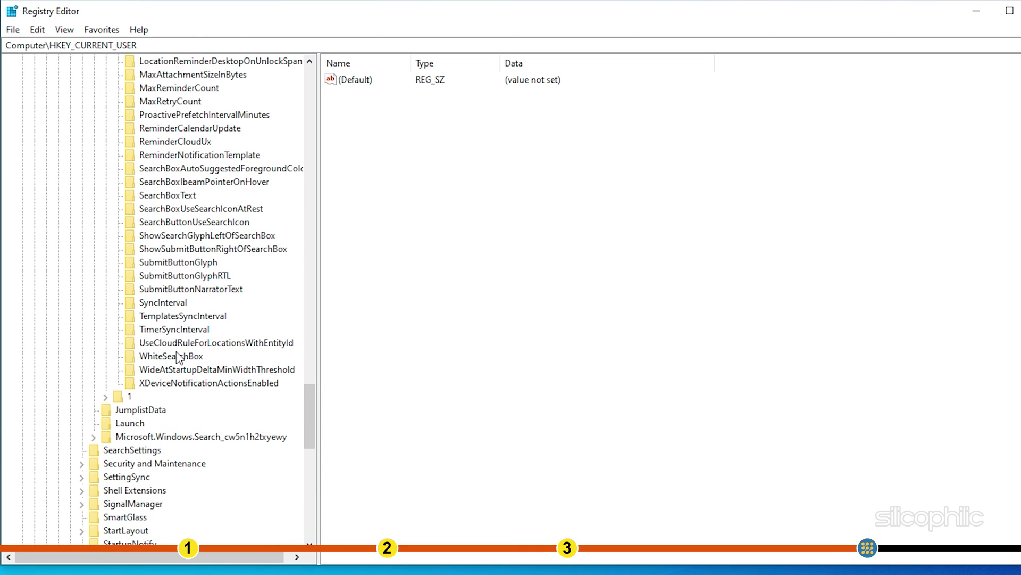
# - Change the WhiteSearchBox (Default) value data from 1 to 0
pyautogui.click(177, 356)
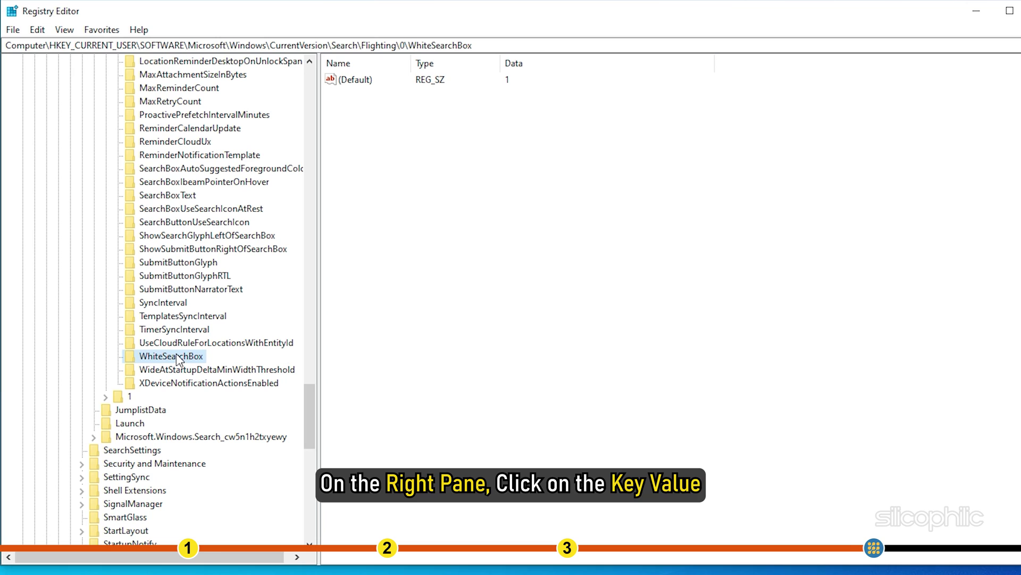
pyautogui.click(416, 84)
pyautogui.click(356, 82)
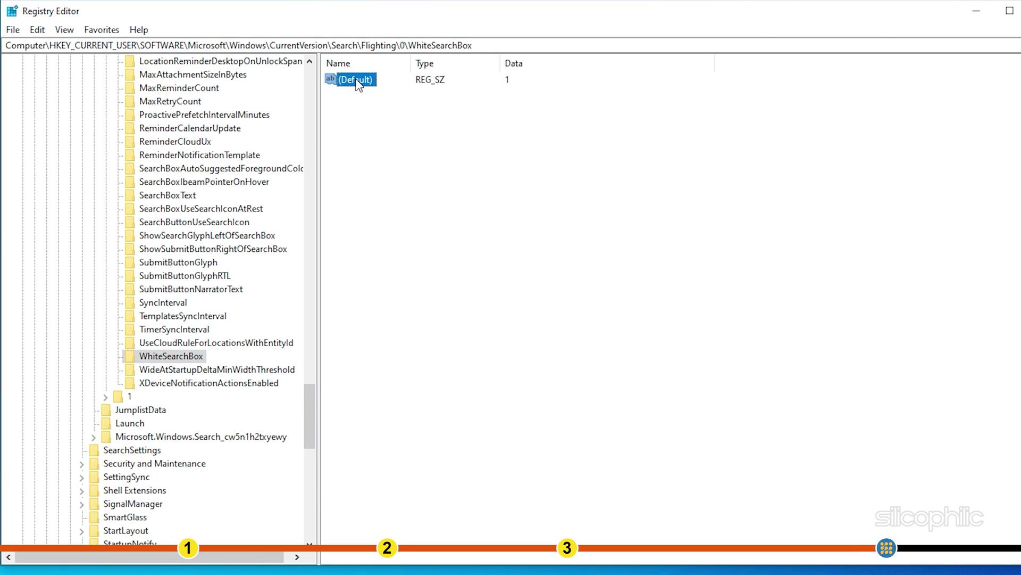
pyautogui.doubleClick(355, 81)
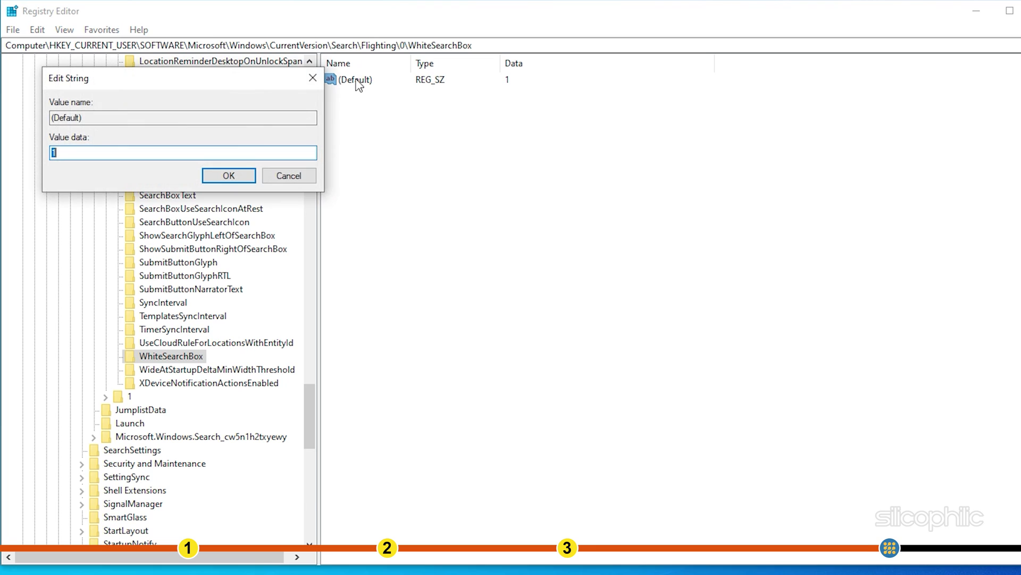
pyautogui.click(80, 154)
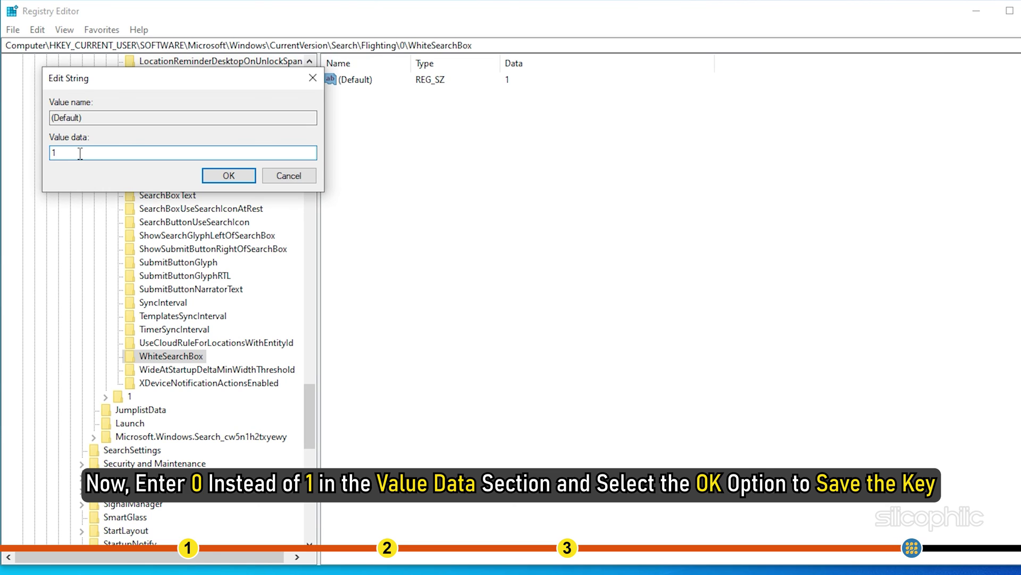
pyautogui.press('BackSpace')
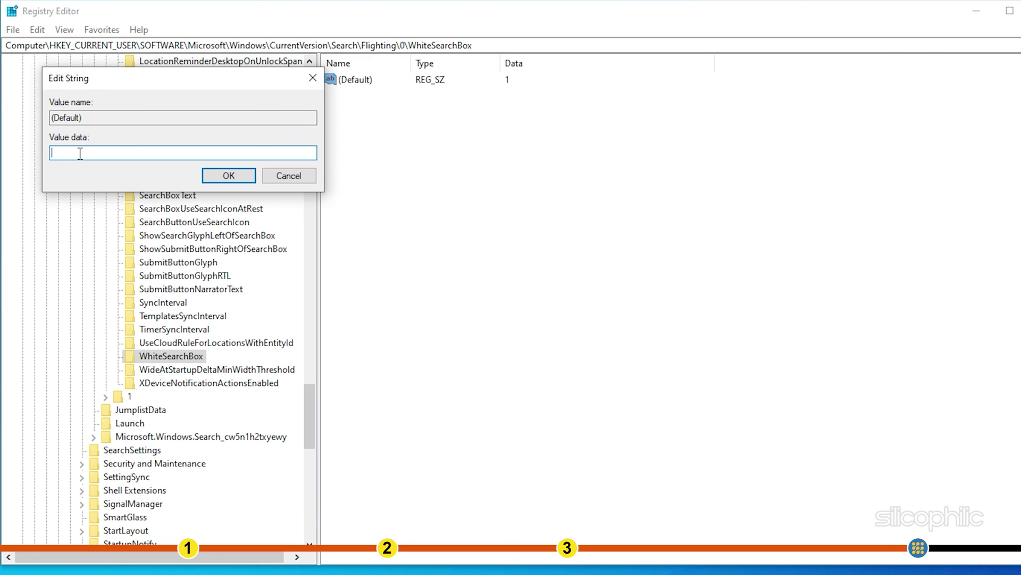
pyautogui.write('0')
pyautogui.press('Return')
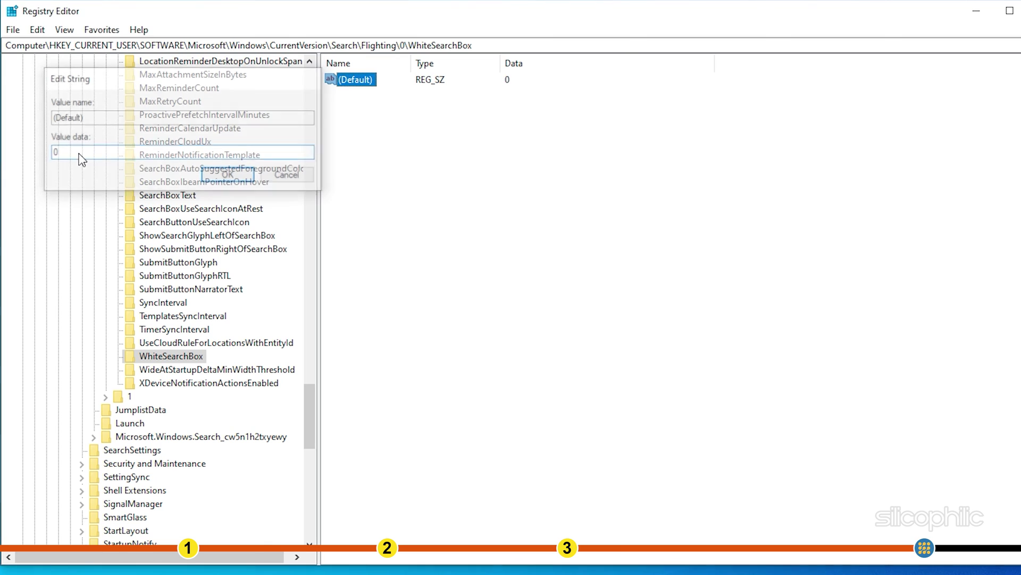